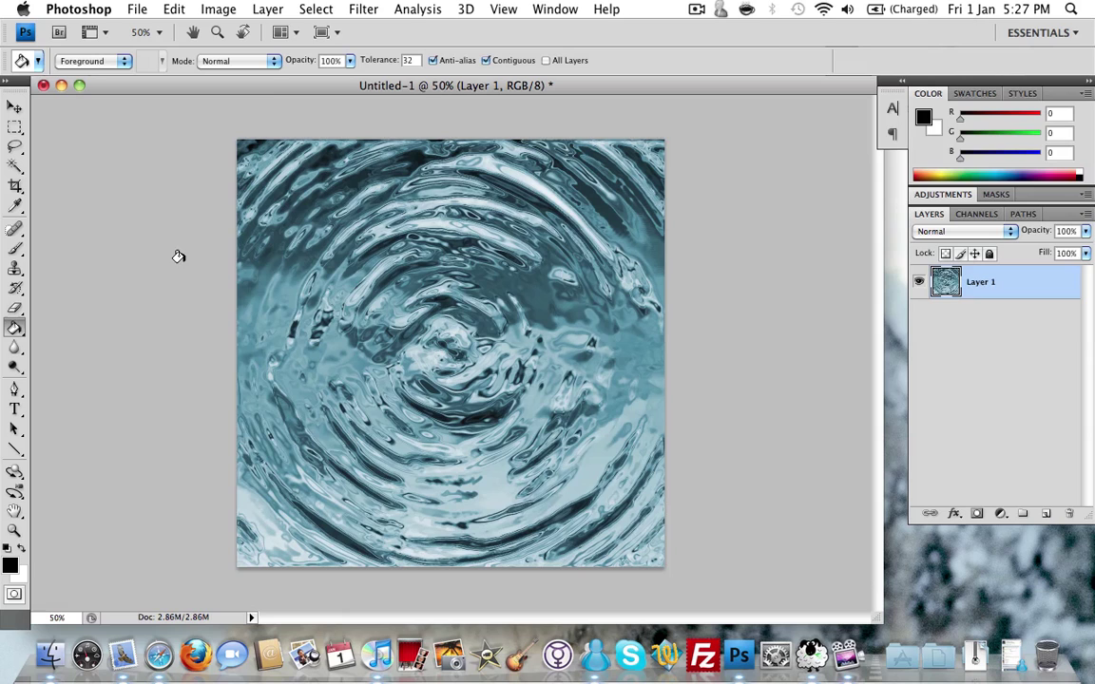
- Create the 1000×1000 transparent document and fill Layer 1 with black-and-white Render Clouds
key(super+n)
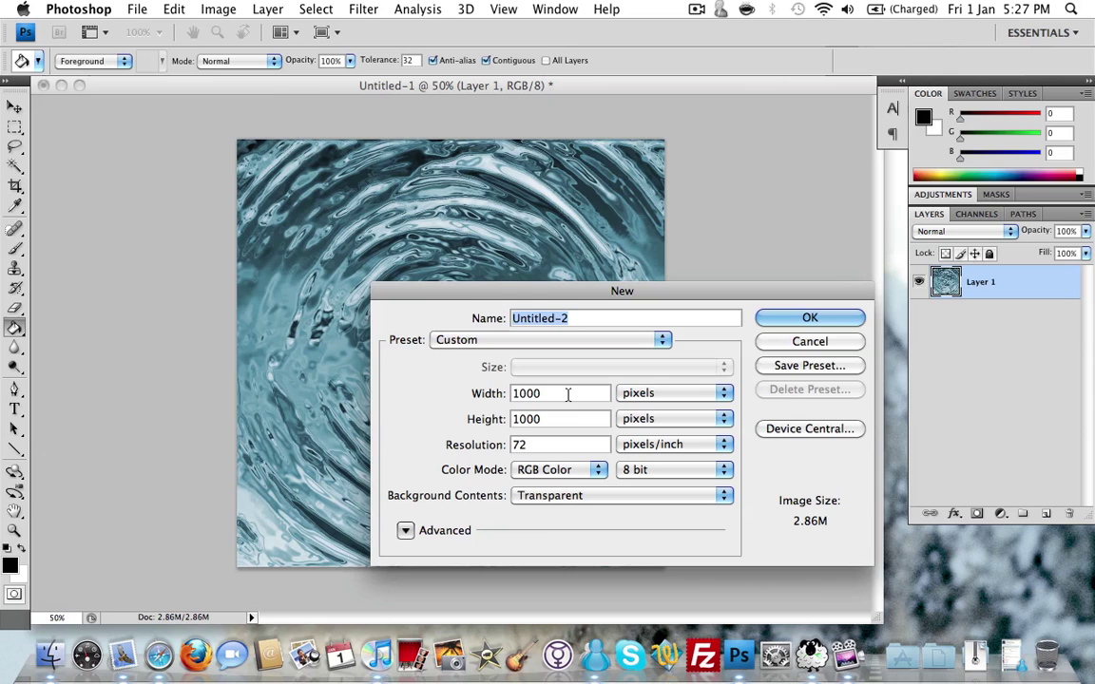
click(807, 320)
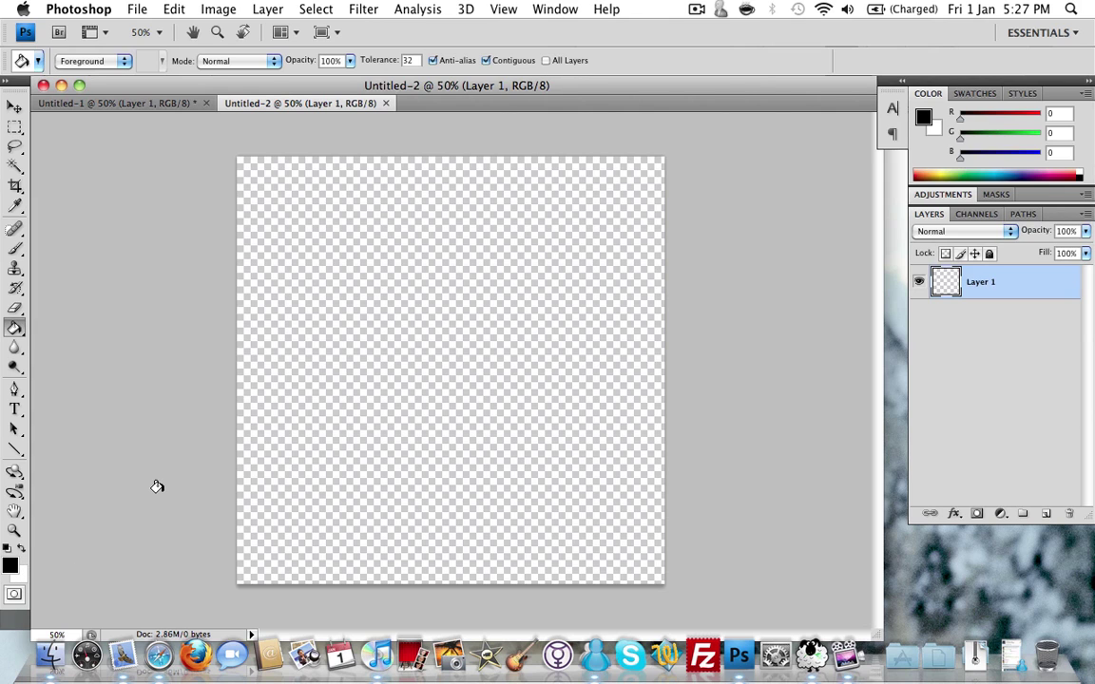
click(361, 9)
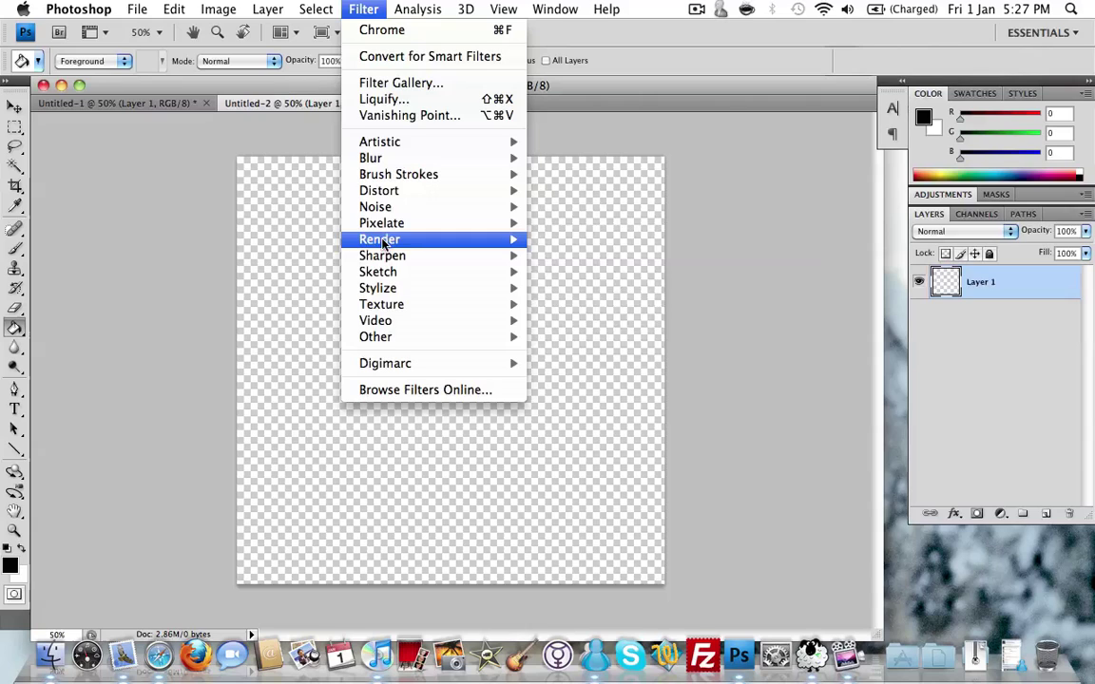
mouse_move(385, 245)
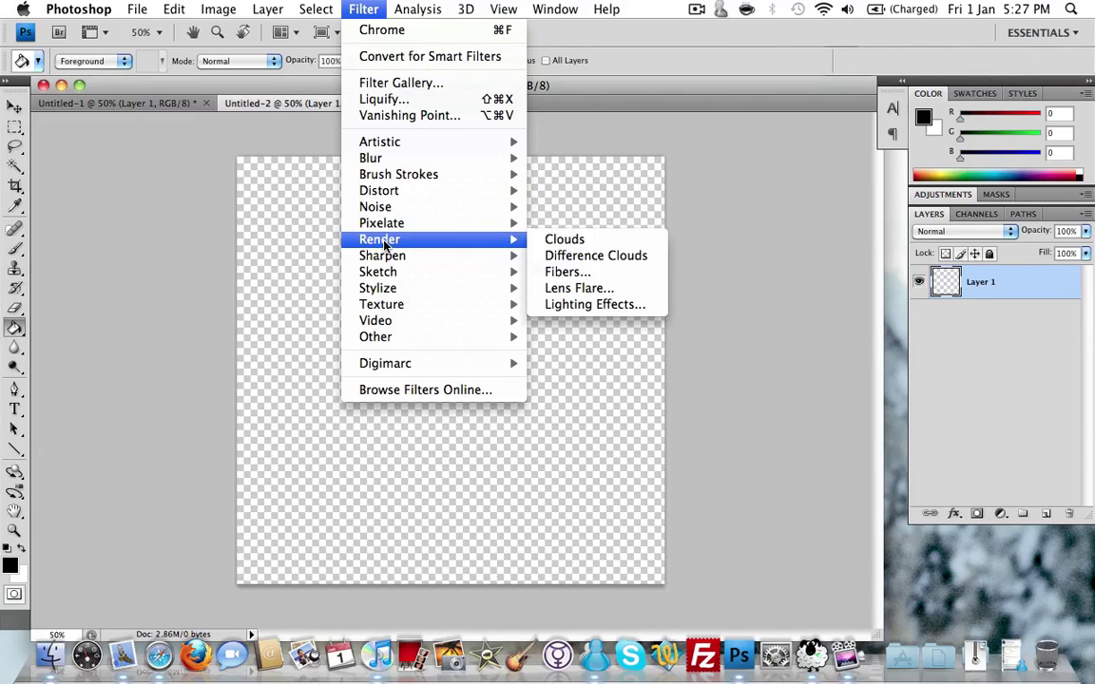
click(627, 240)
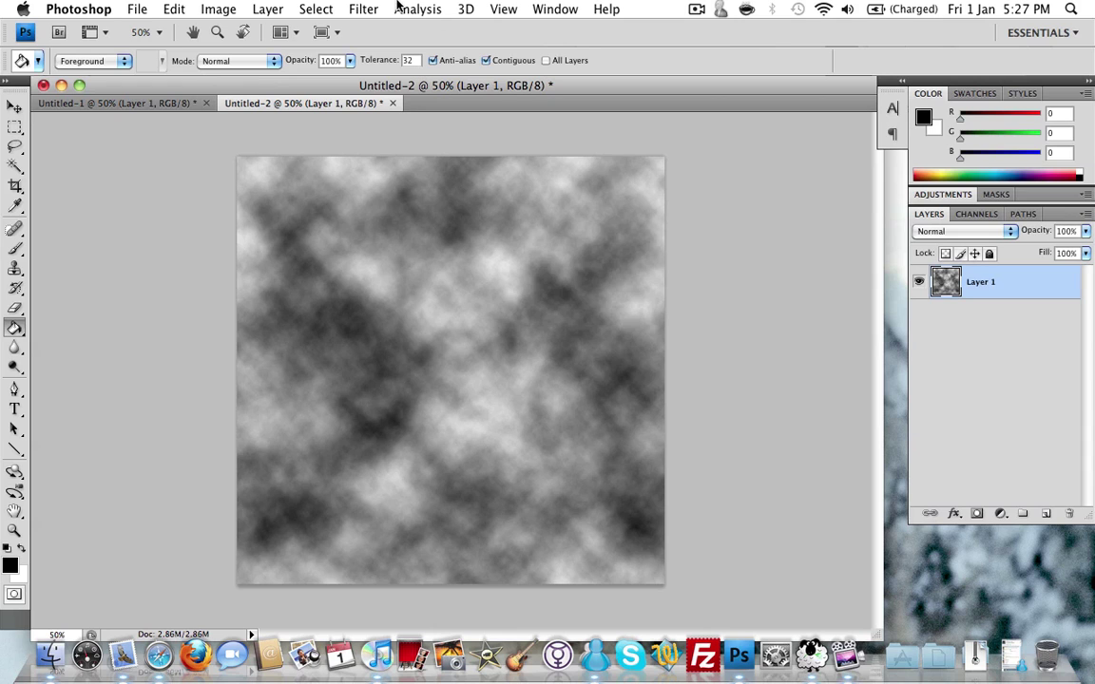
- Apply a Spin radial blur at amount 38 to the clouds
click(353, 10)
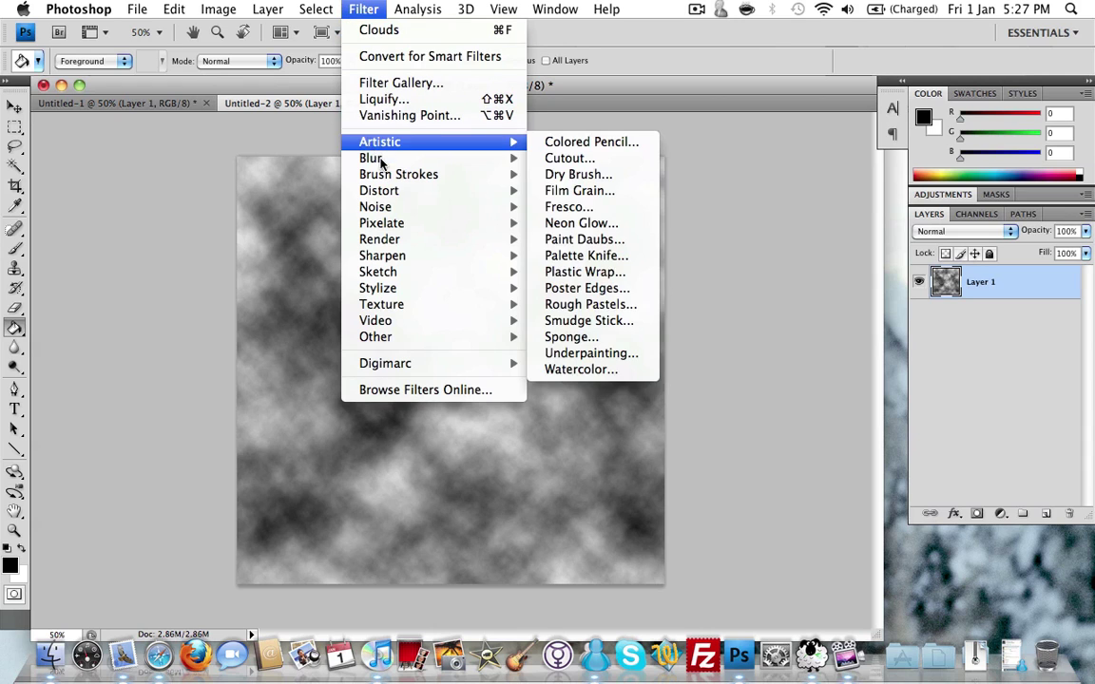
mouse_move(345, 154)
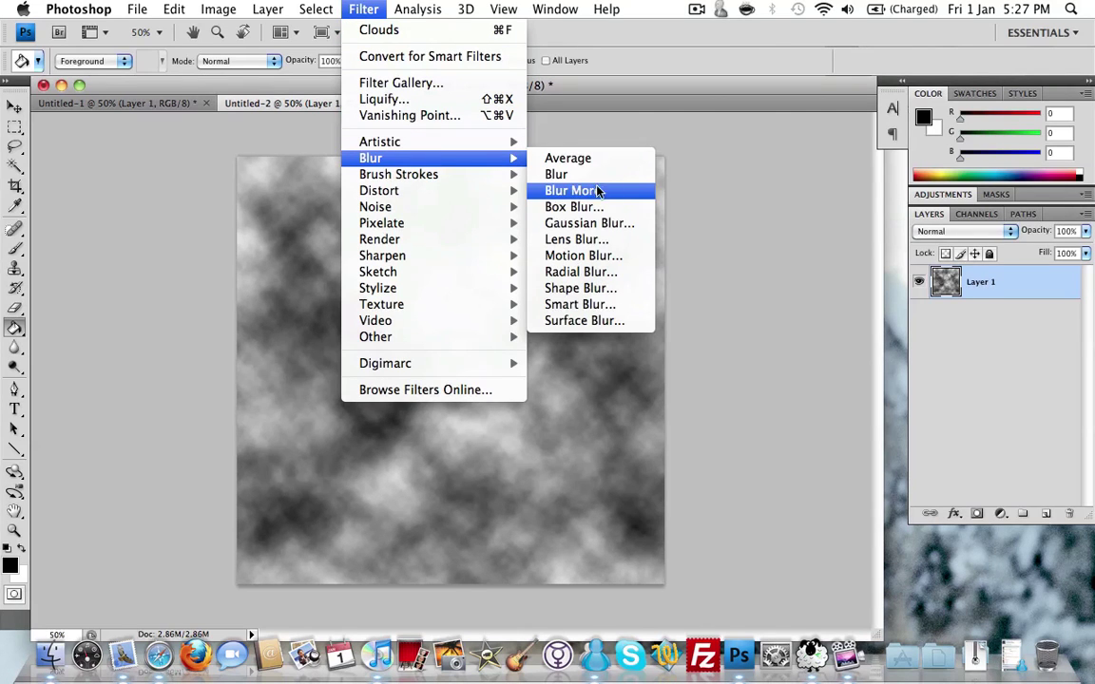
click(601, 272)
drag(433, 207, 478, 206)
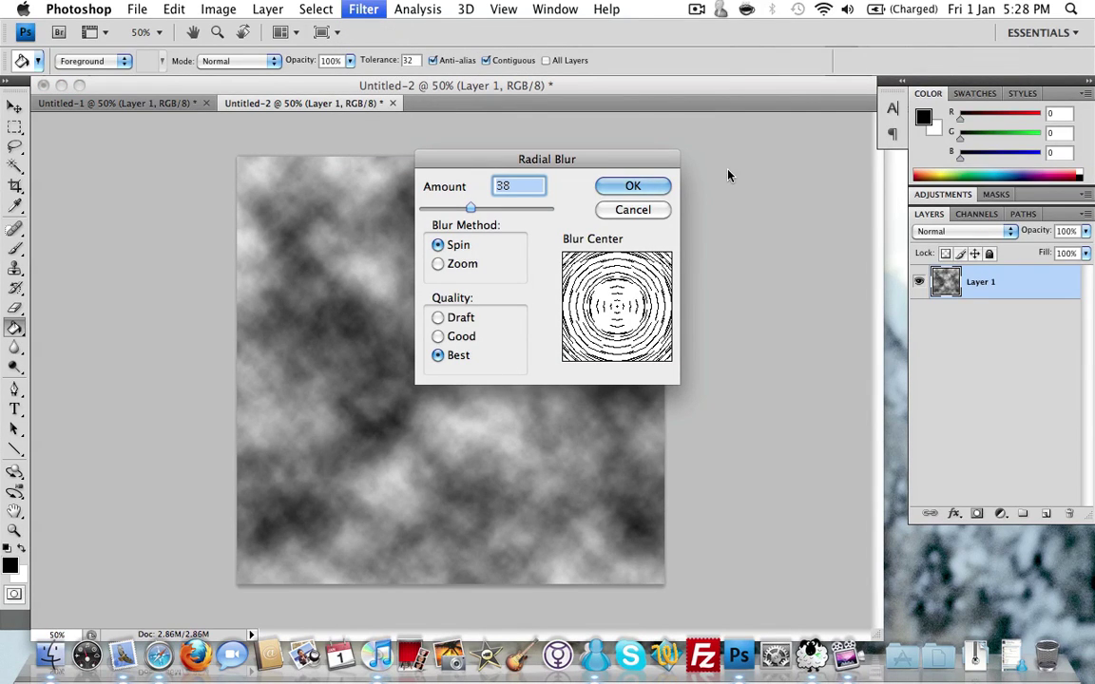
click(633, 185)
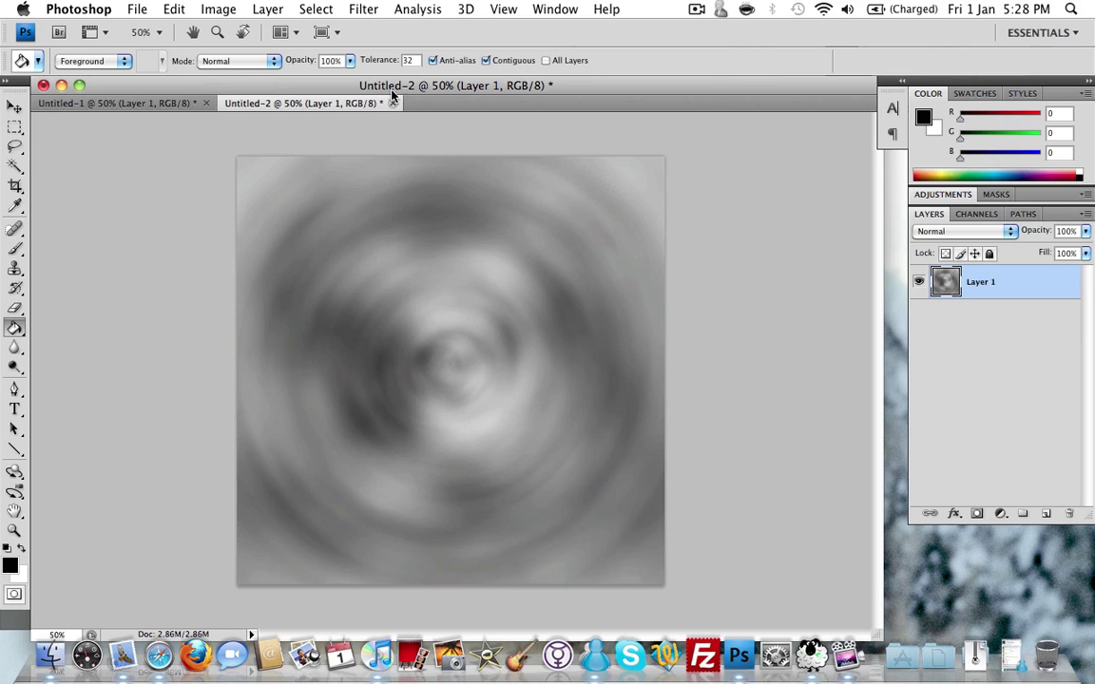
- Preview a Gaussian Blur without applying it, and compare against the finished Untitled-1 ripple document
click(370, 13)
mouse_move(361, 158)
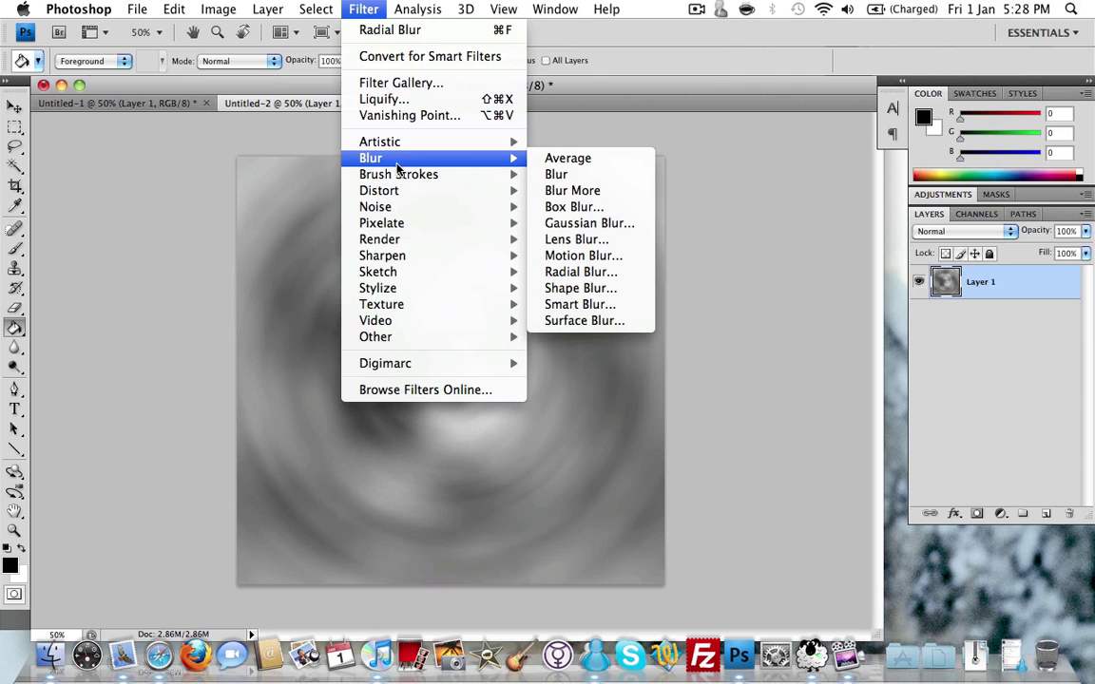
click(570, 226)
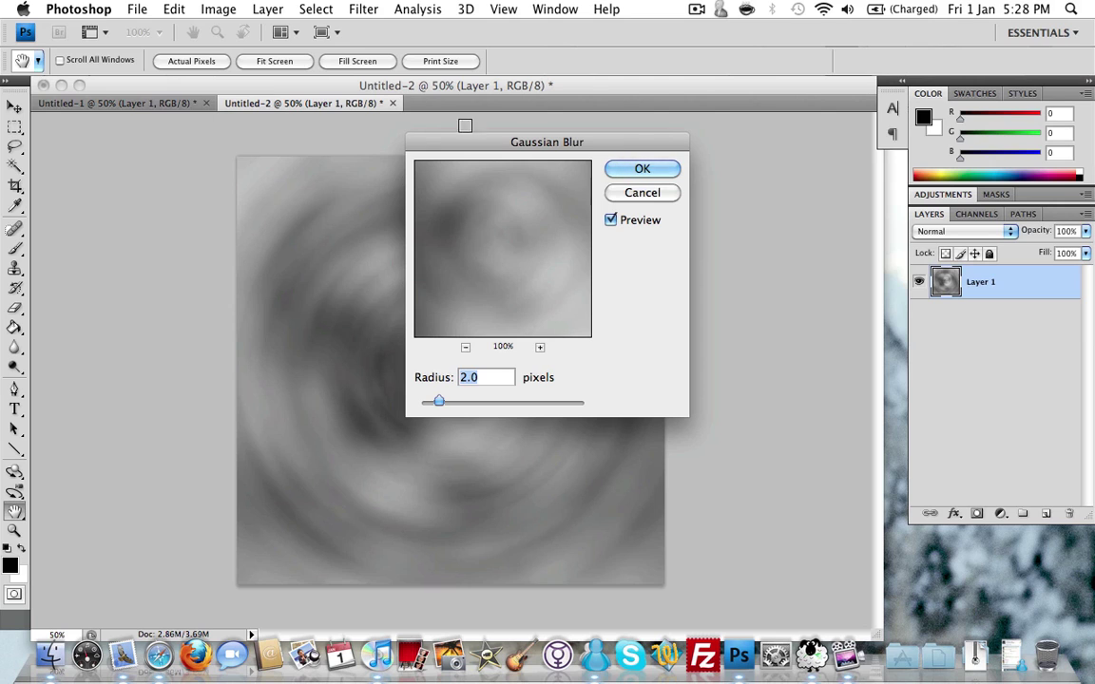
click(641, 192)
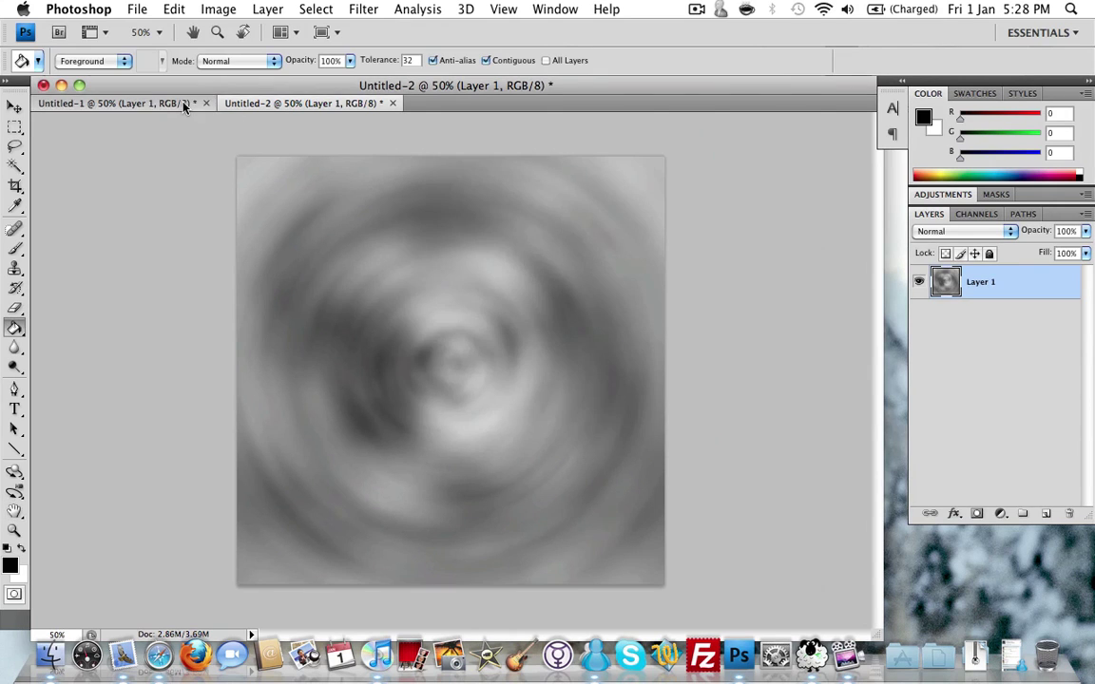
click(176, 103)
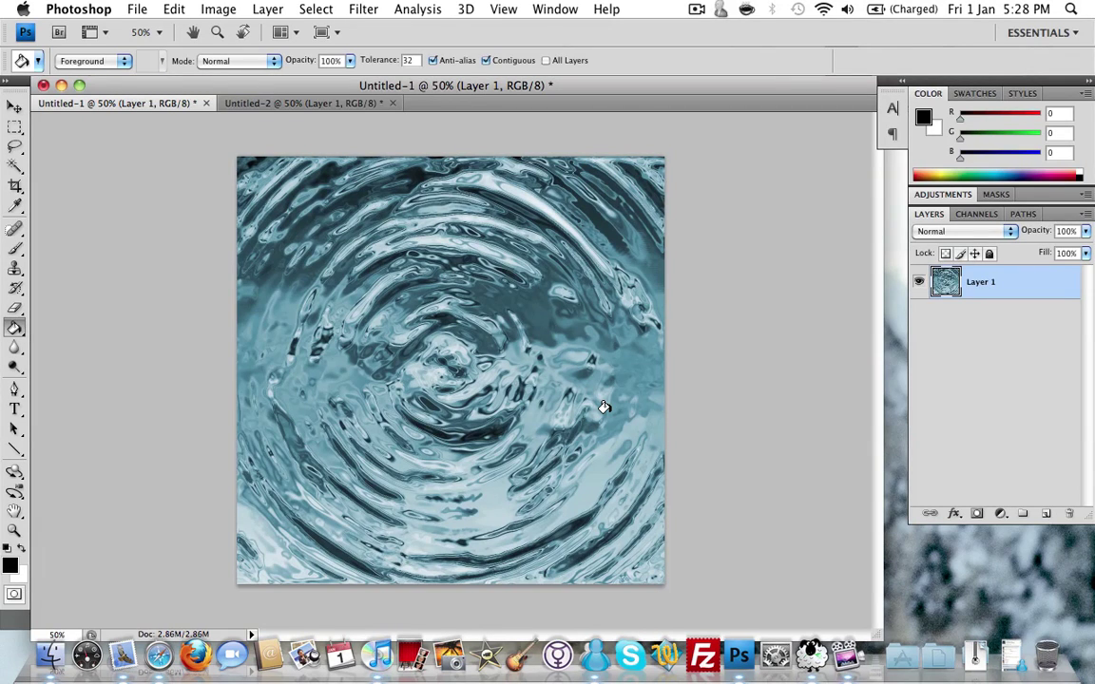
click(269, 104)
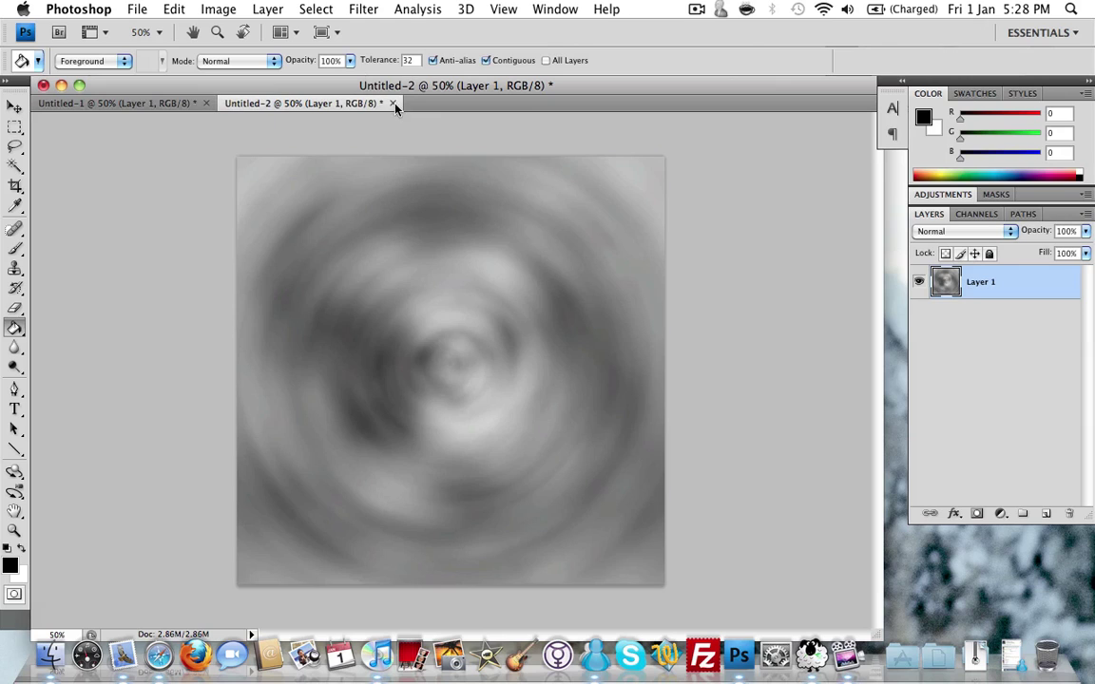
- Soften the swirled clouds with a 2.0-pixel Gaussian Blur
click(357, 15)
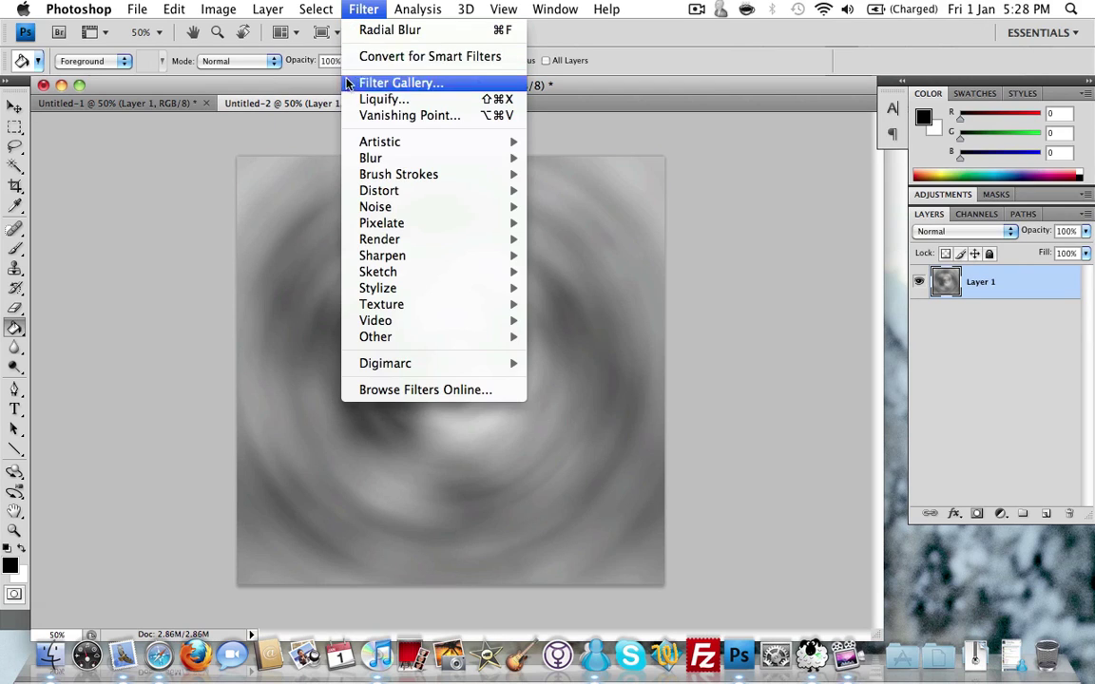
mouse_move(342, 157)
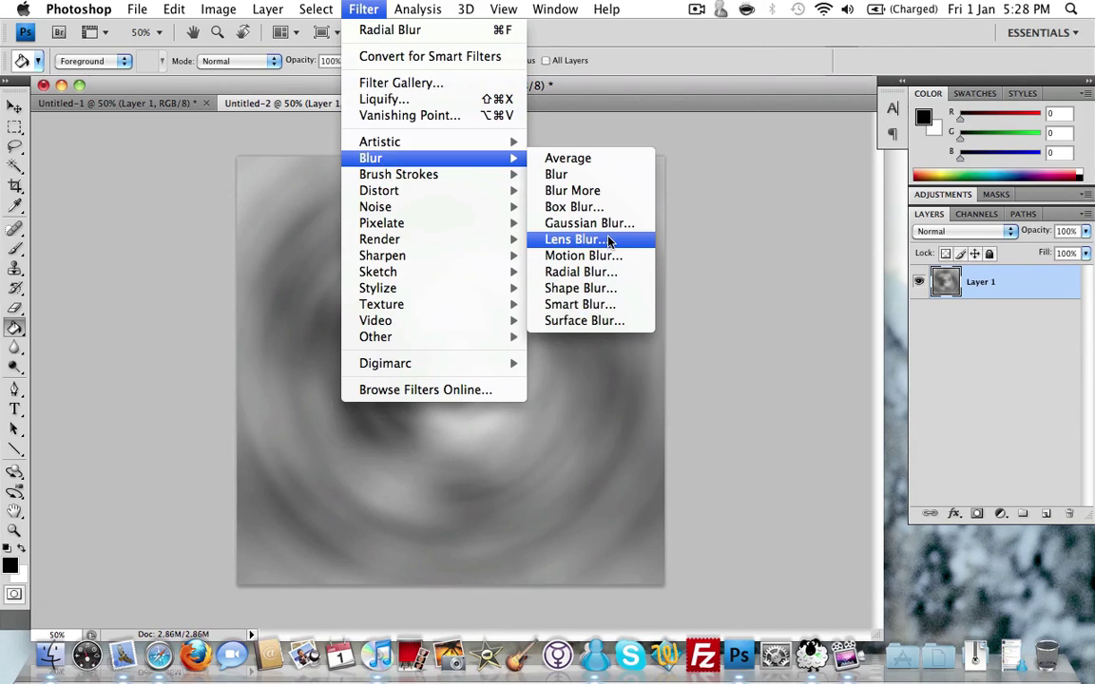
click(551, 223)
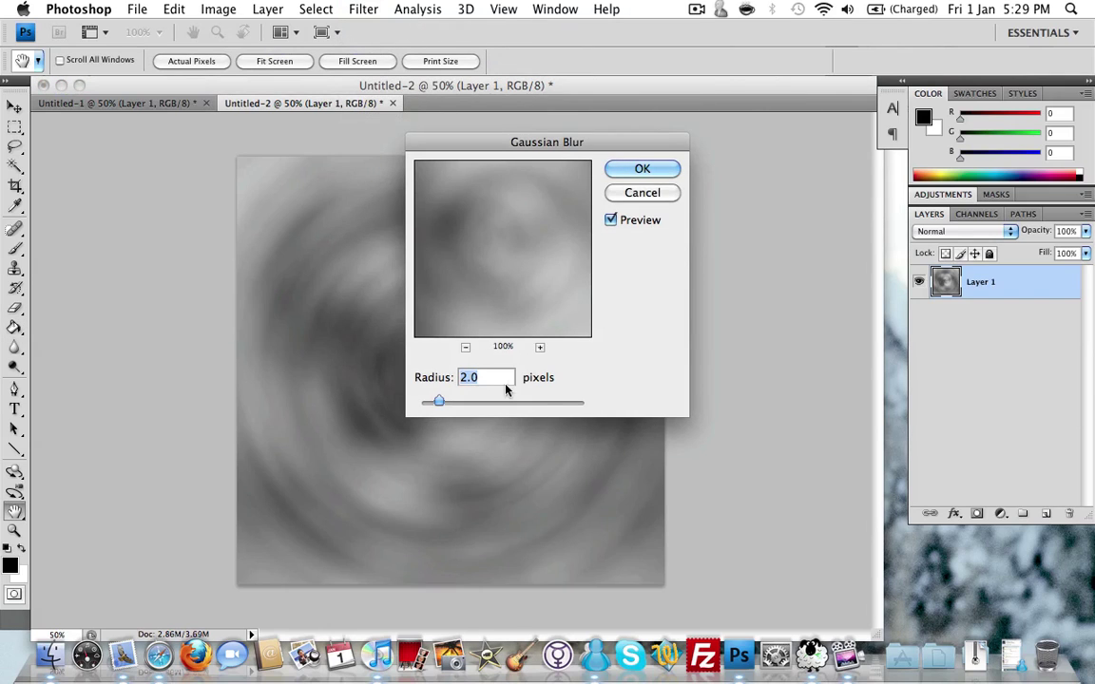
click(647, 175)
key(g)
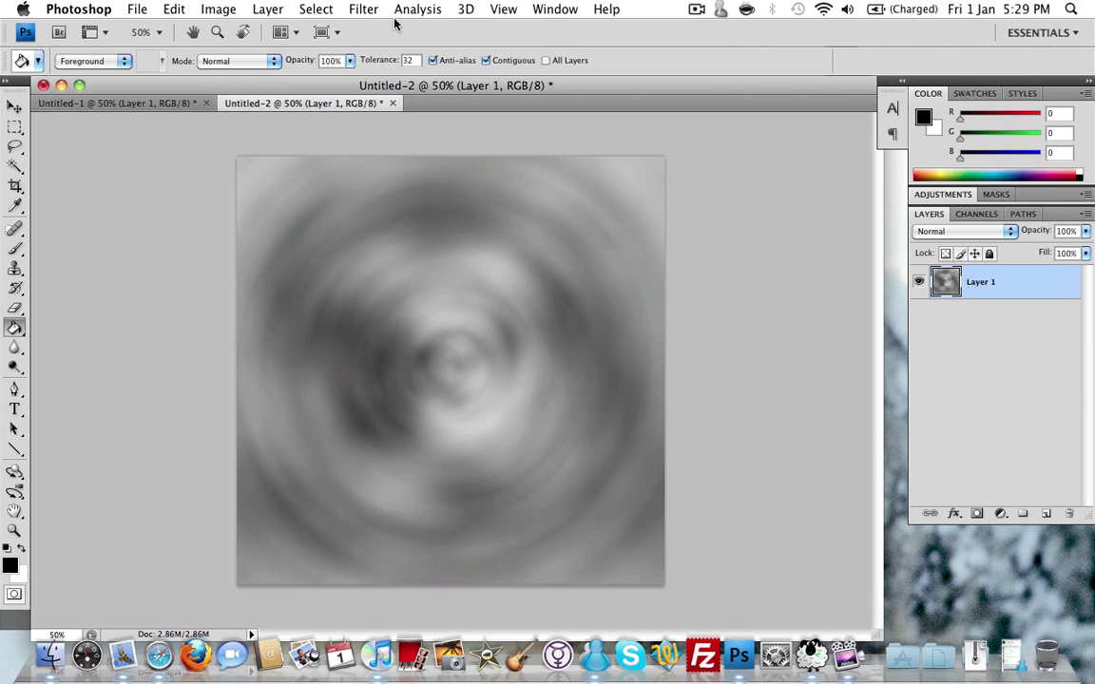
- Apply Bas Relief with Detail 13, Smoothness 9 and light from the Bottom
click(363, 9)
mouse_move(406, 216)
mouse_move(430, 274)
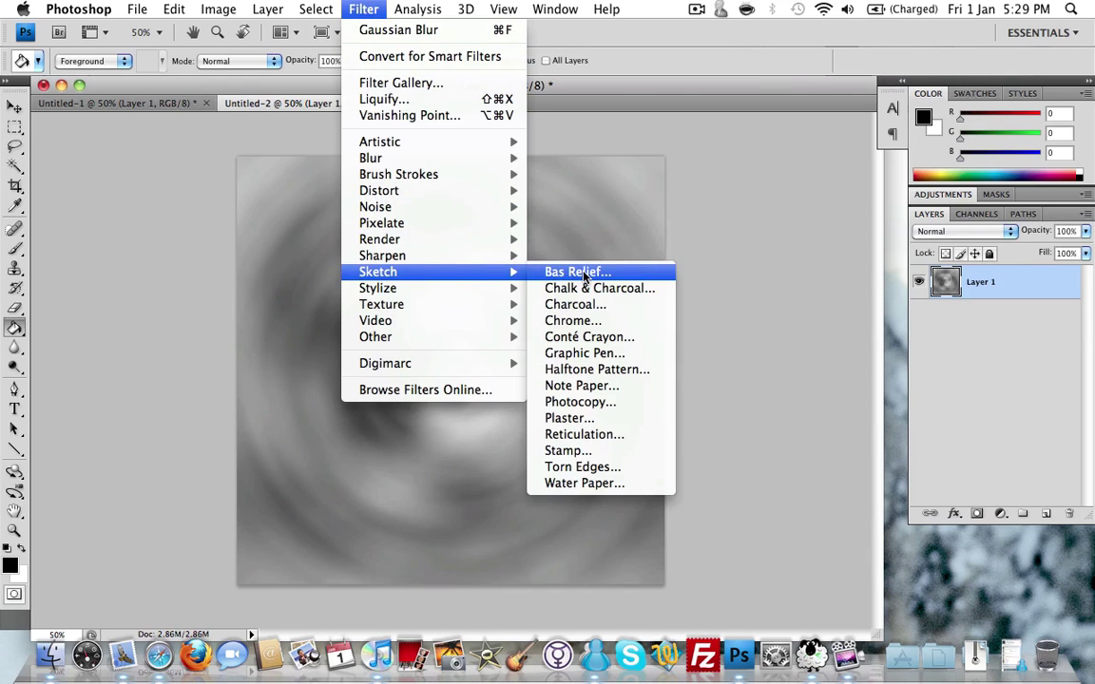
click(525, 243)
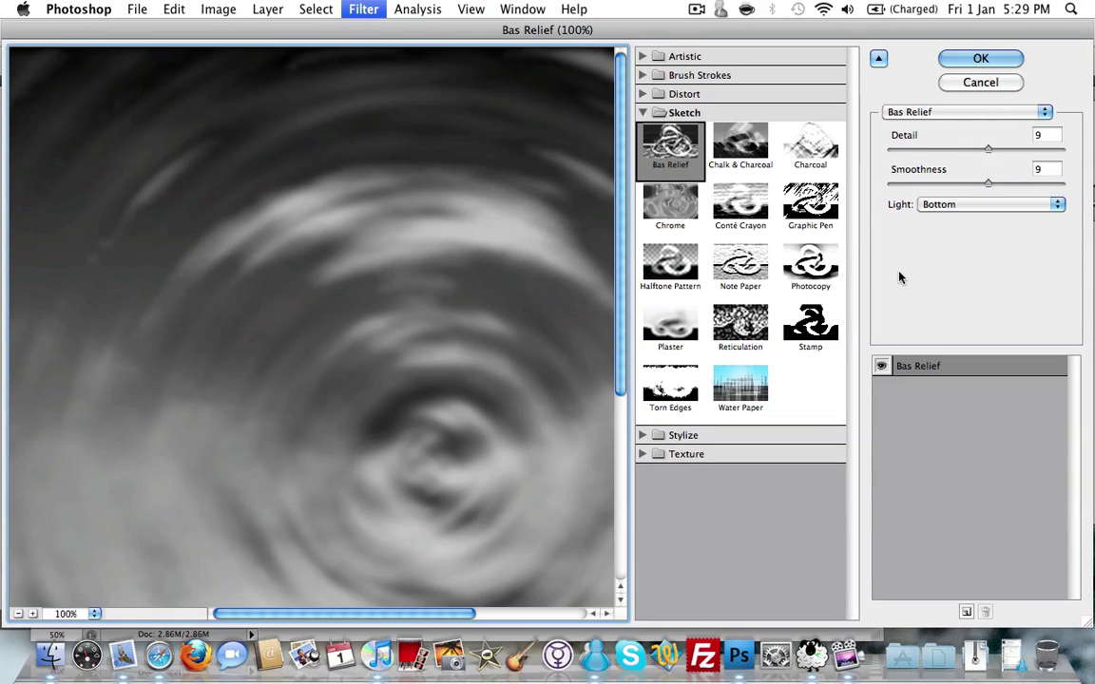
double_click(1041, 134)
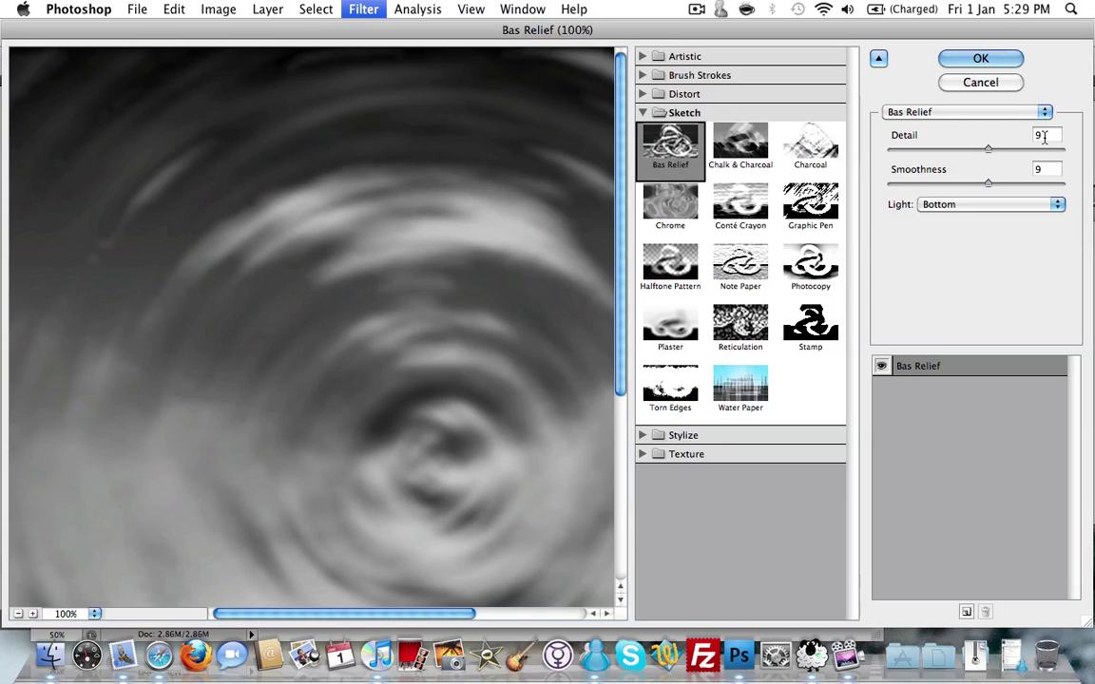
key(BackSpace)
text(13)
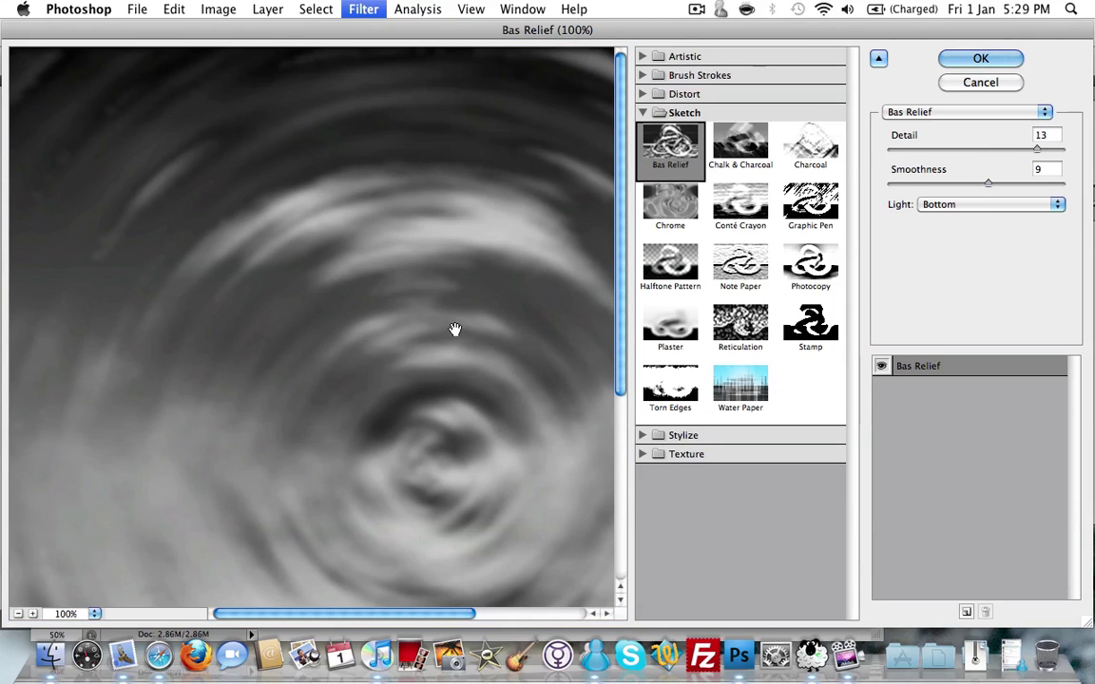
drag(410, 342, 480, 552)
click(980, 58)
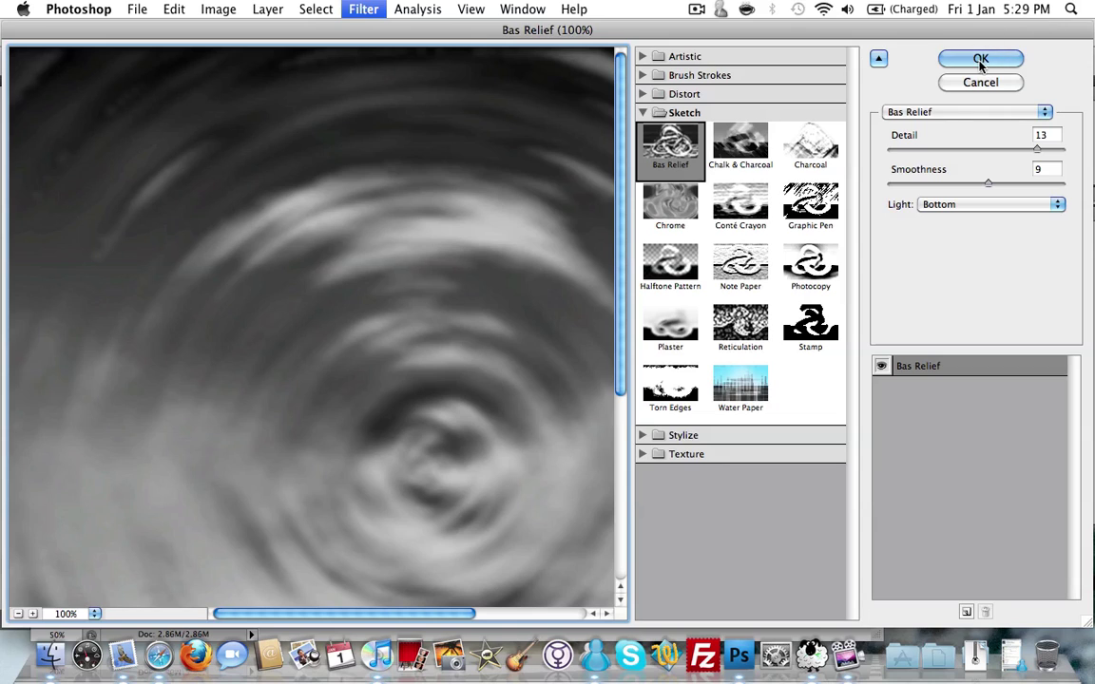
- Apply the Chrome sketch filter at Detail 5, Smoothness 2 for a liquid-metal ripple look
click(362, 9)
mouse_move(402, 272)
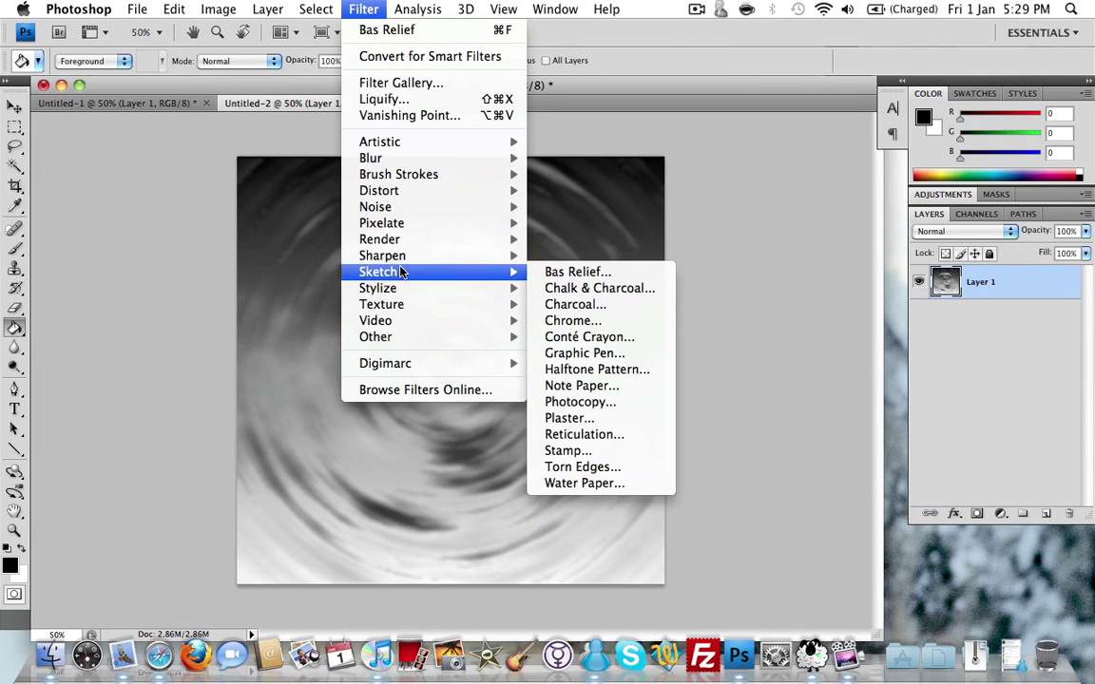
click(583, 321)
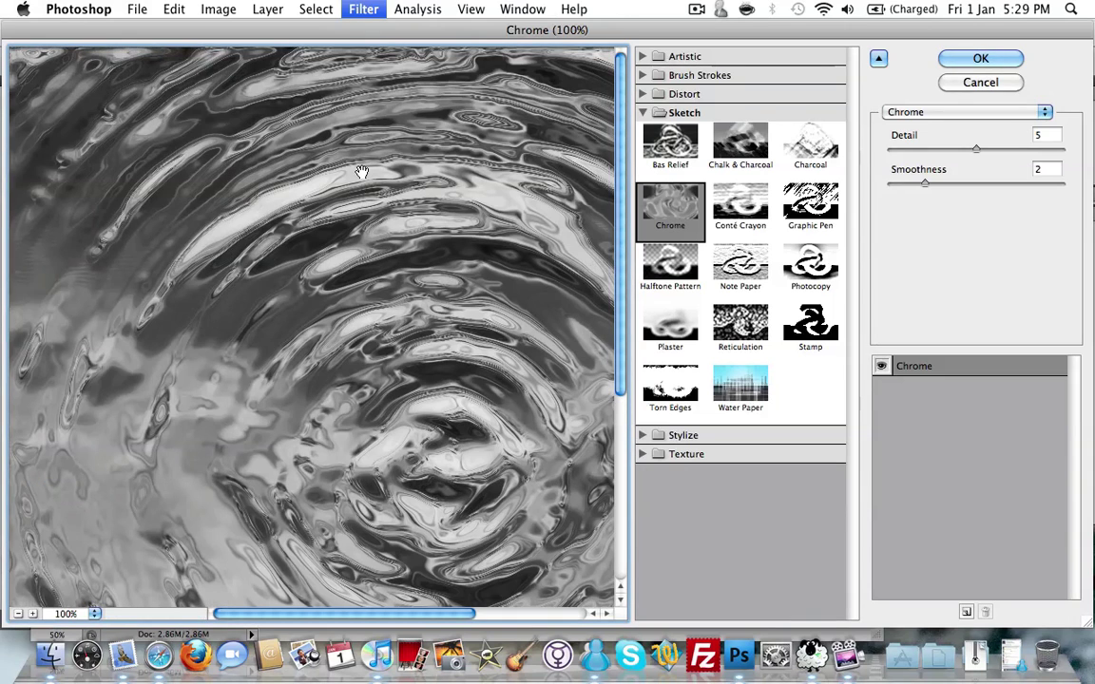
drag(361, 172, 530, 98)
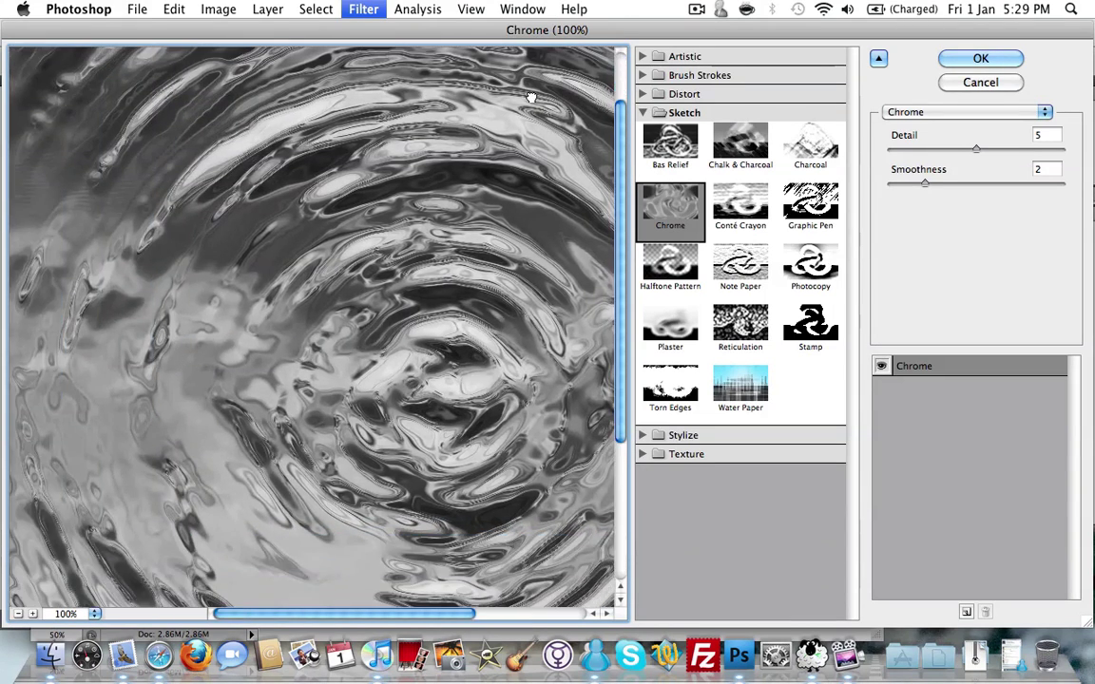
drag(320, 179, 156, 234)
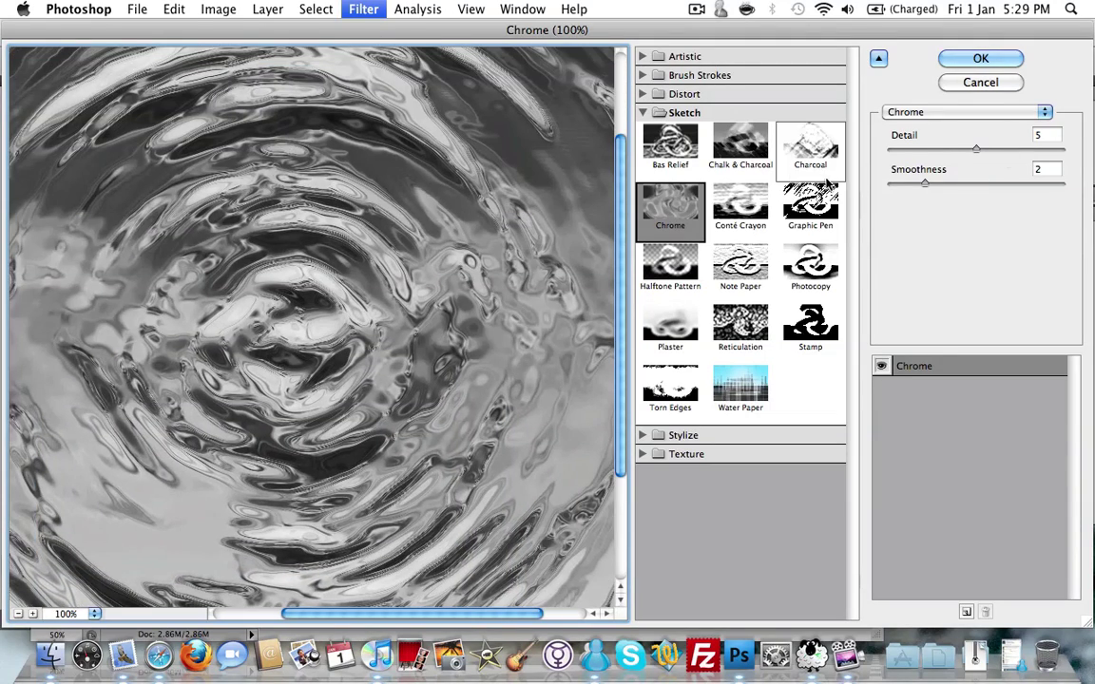
drag(261, 185, 433, 337)
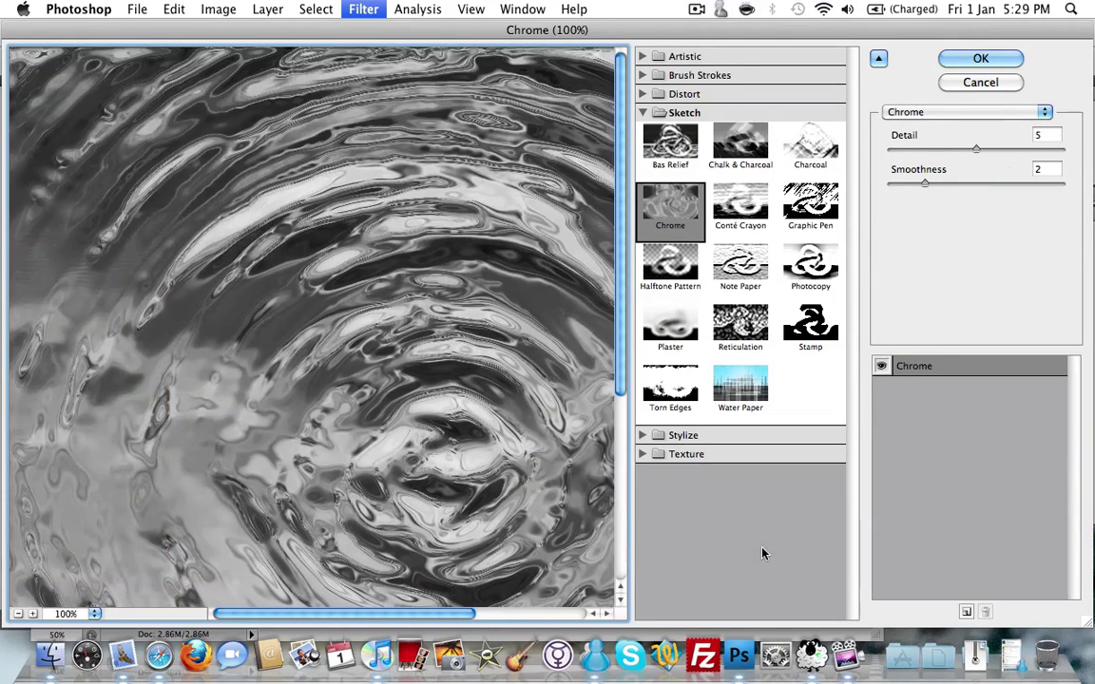
click(978, 58)
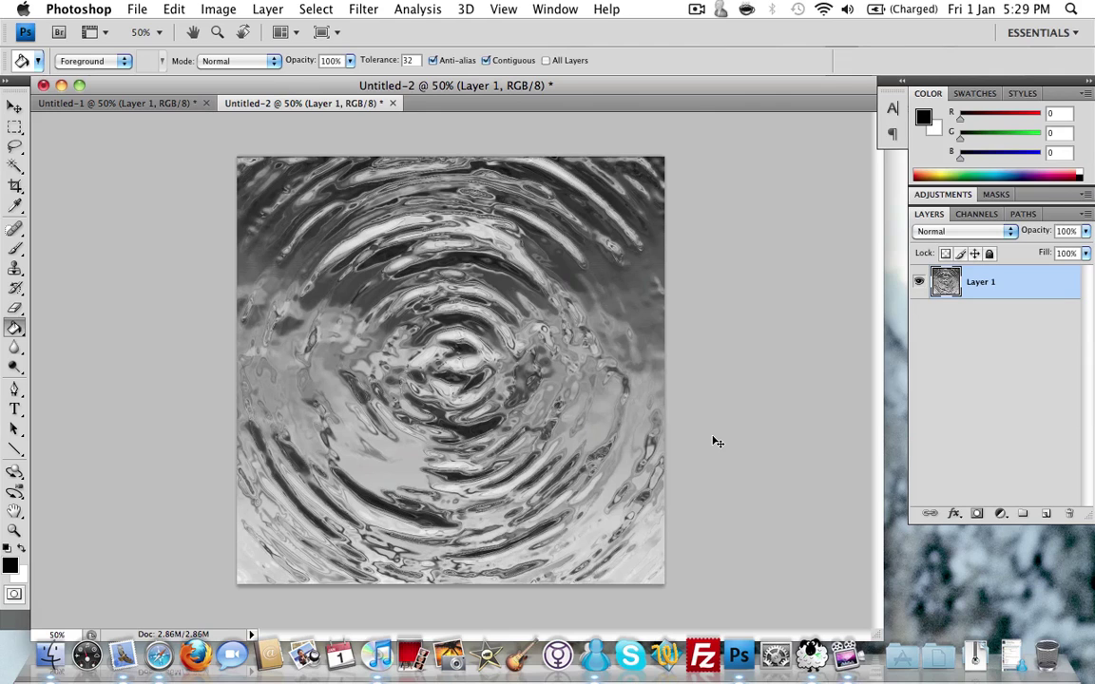
- Colorize the ripples with Hue/Saturation at Hue 198 and Saturation 31
key(super+u)
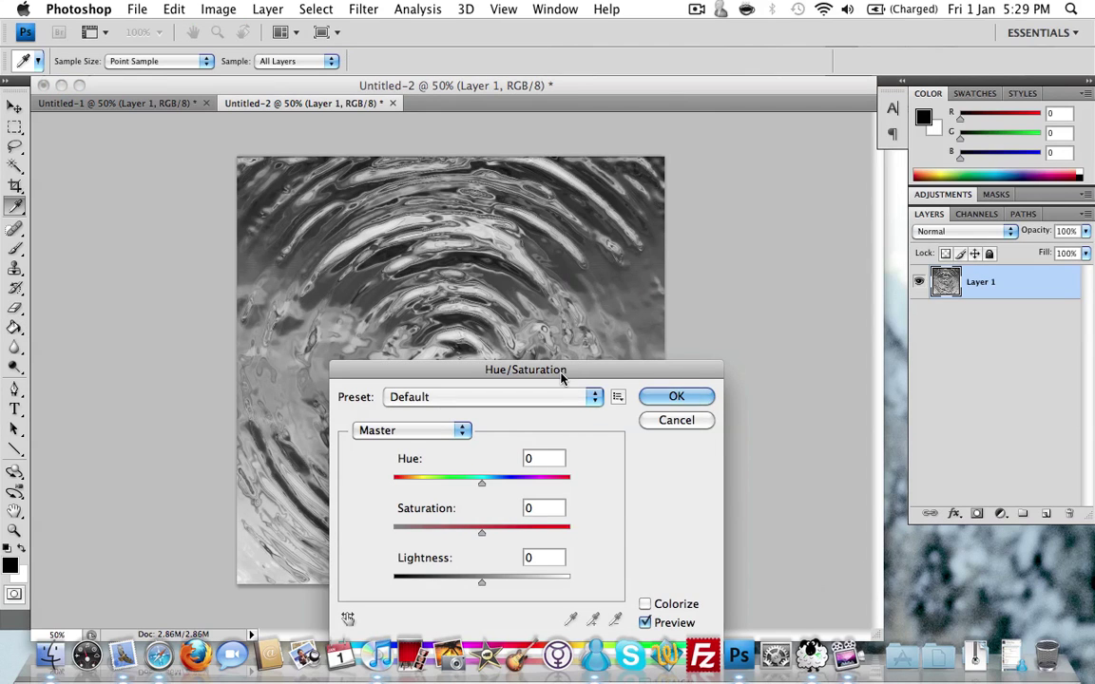
drag(562, 371, 654, 300)
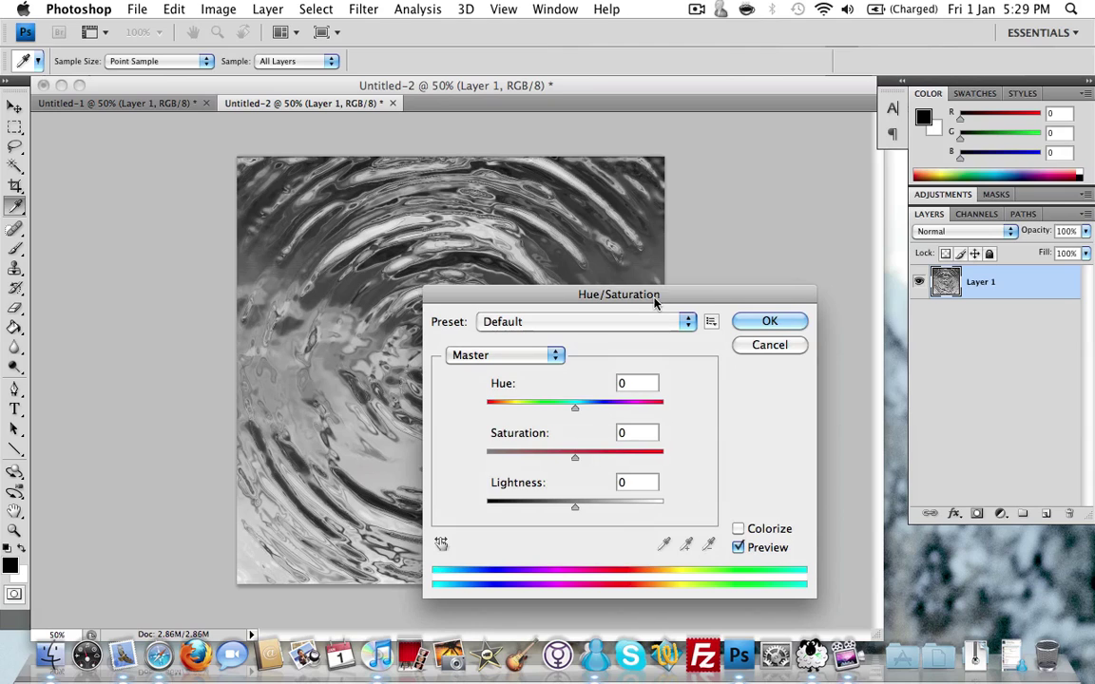
click(738, 529)
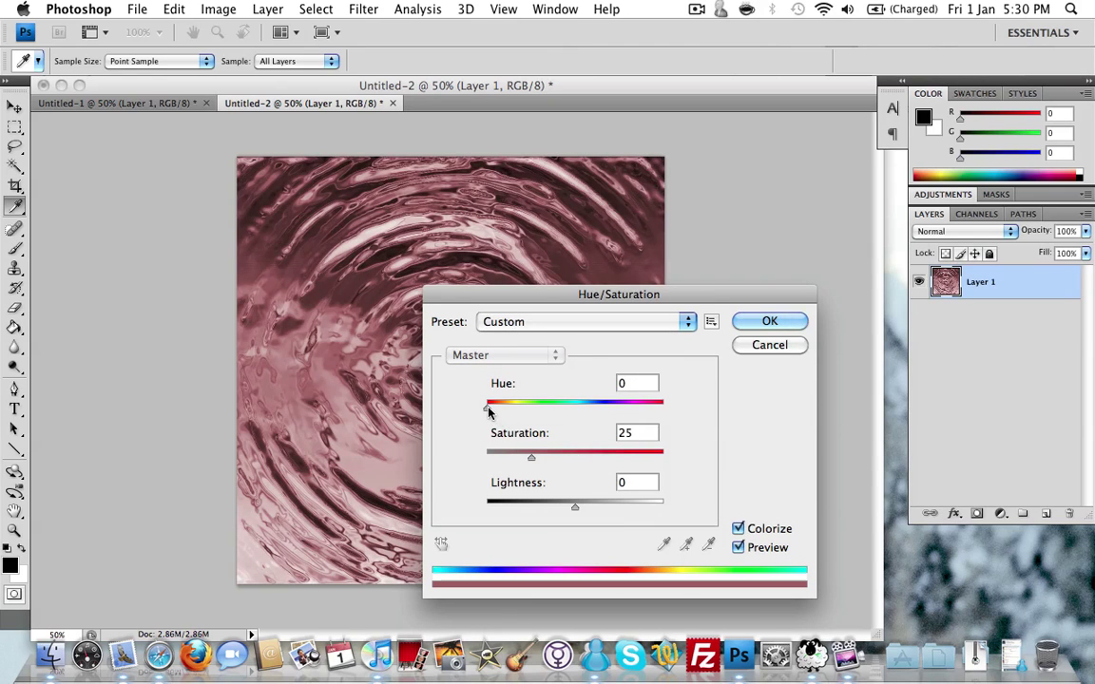
drag(489, 407, 573, 411)
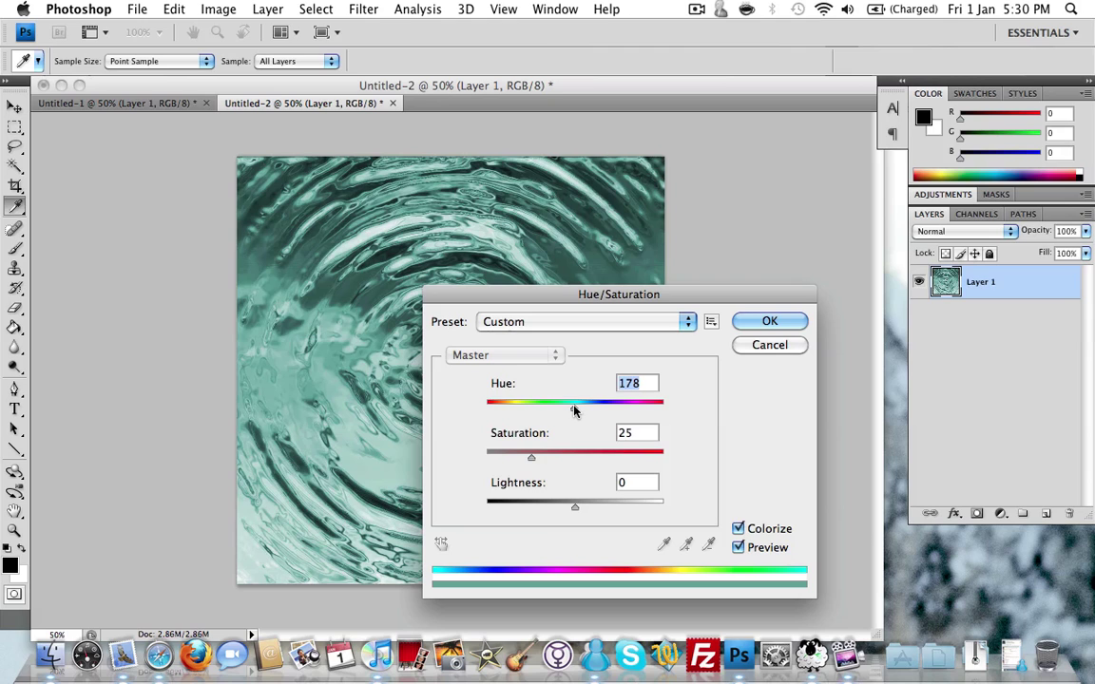
text(198)
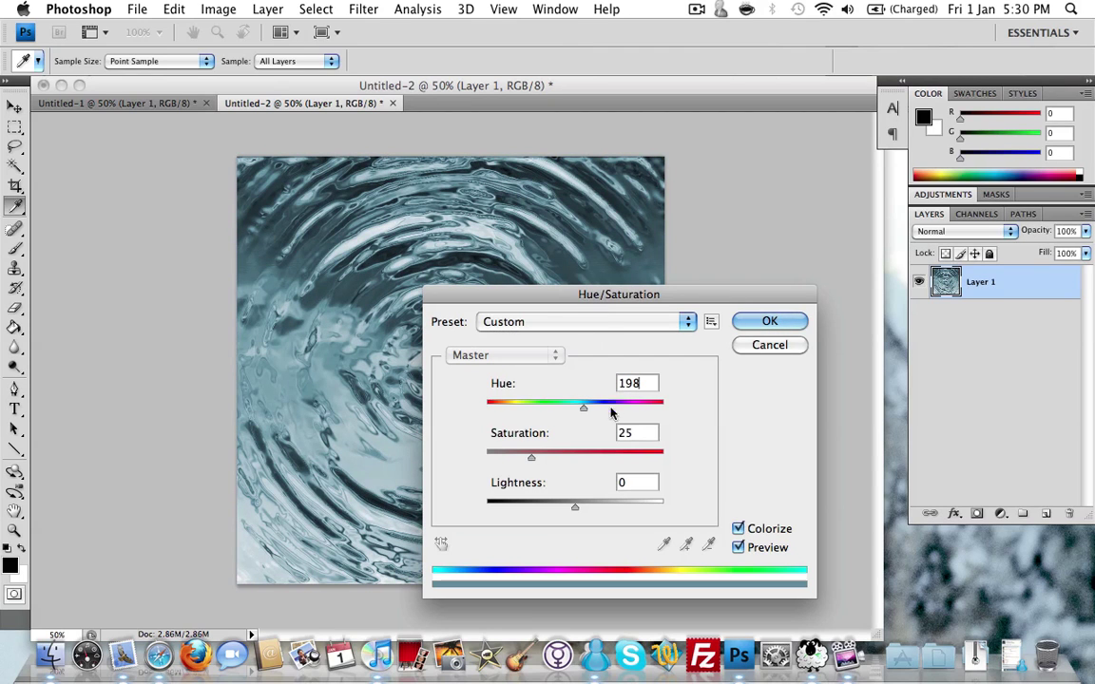
double_click(623, 432)
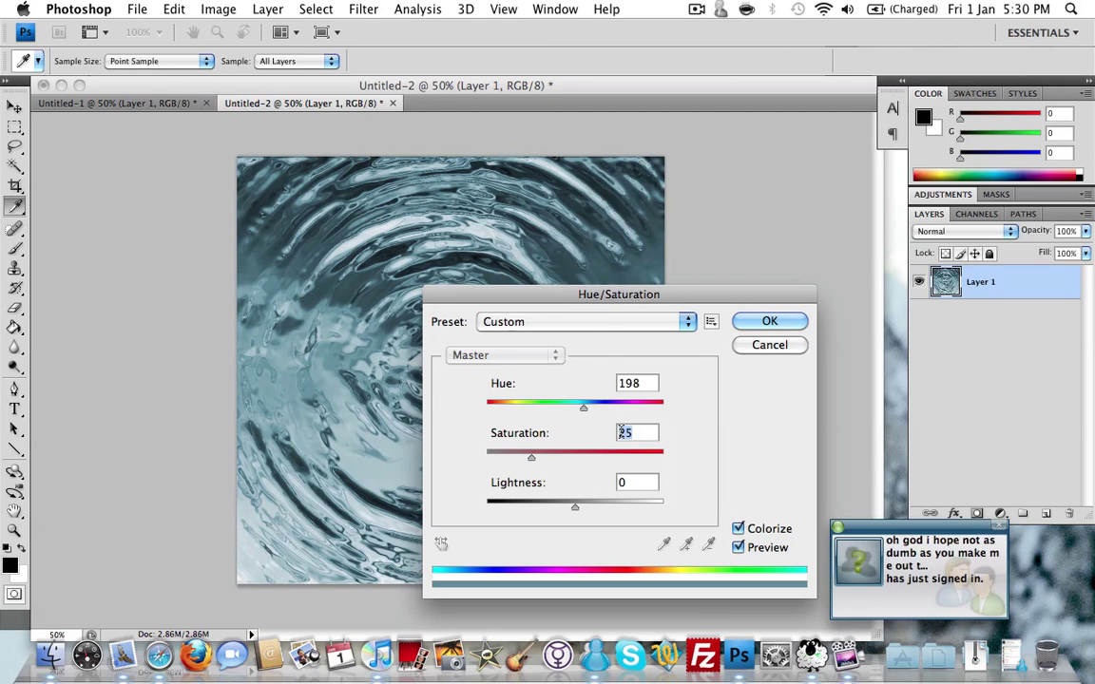
text(31)
click(769, 322)
key(g)
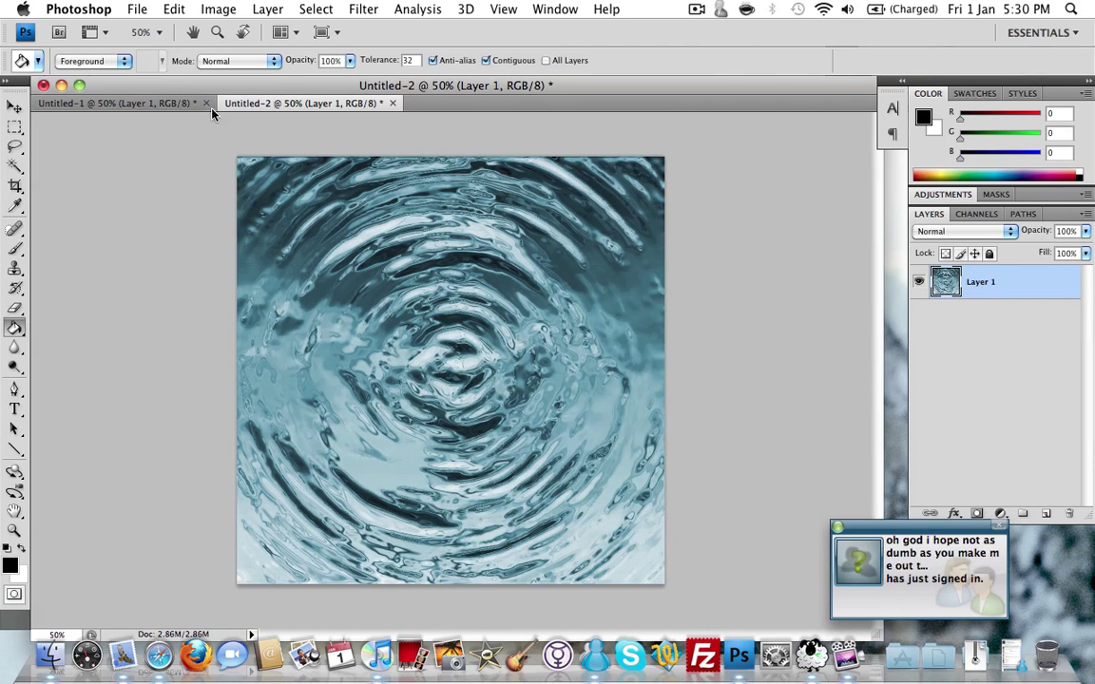
click(176, 102)
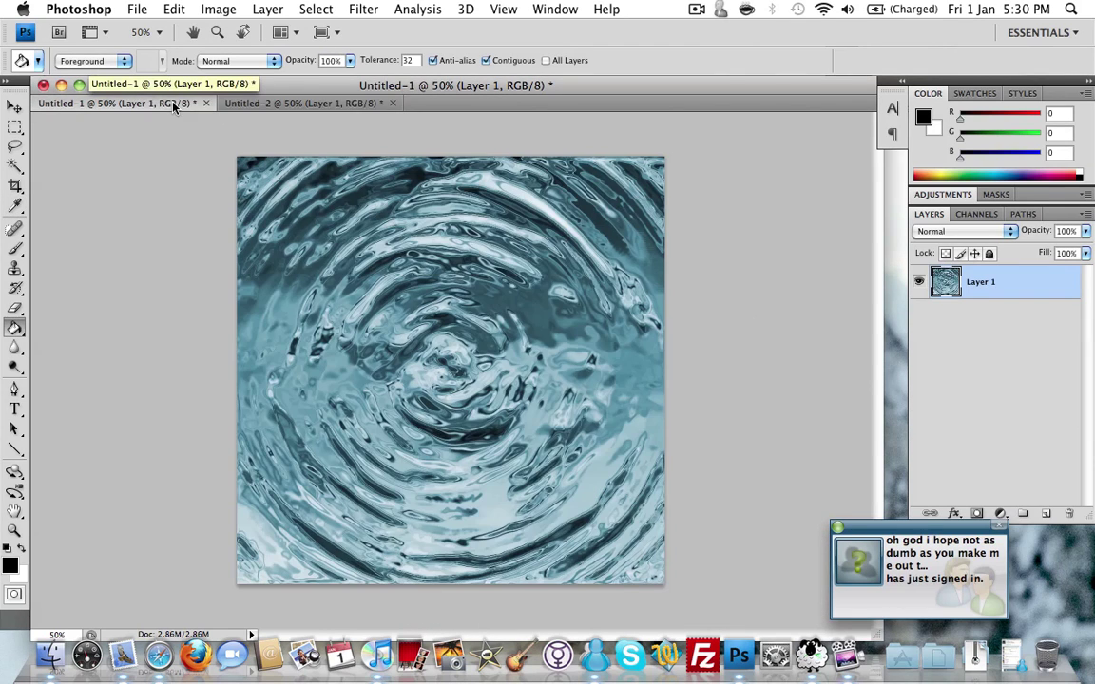
click(295, 104)
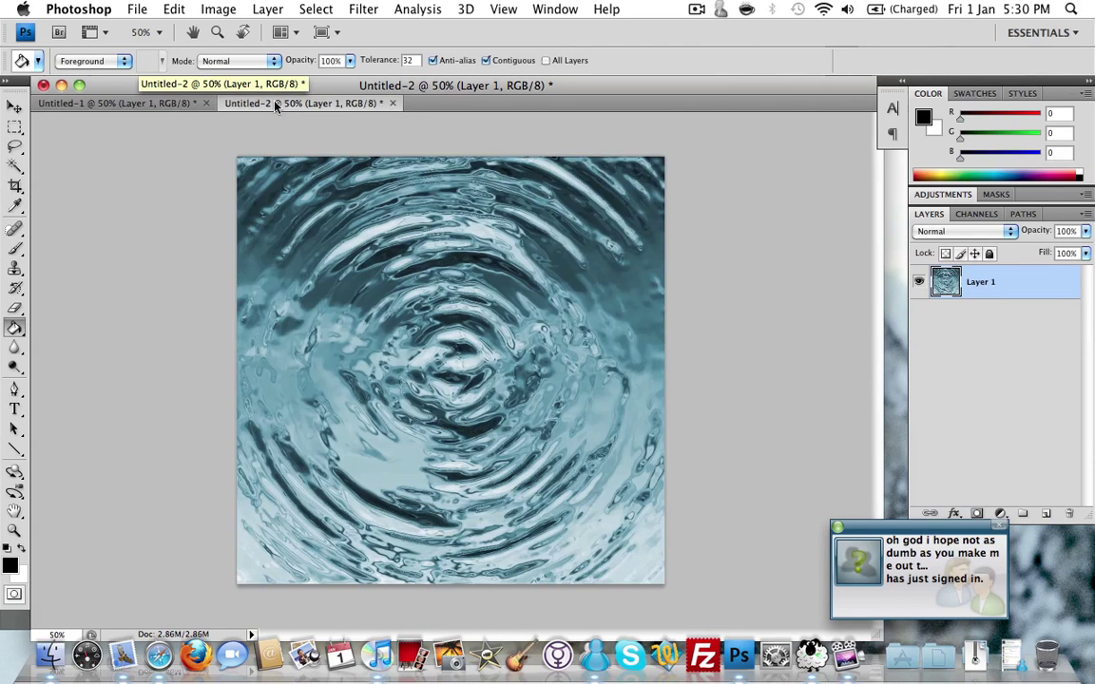
click(93, 107)
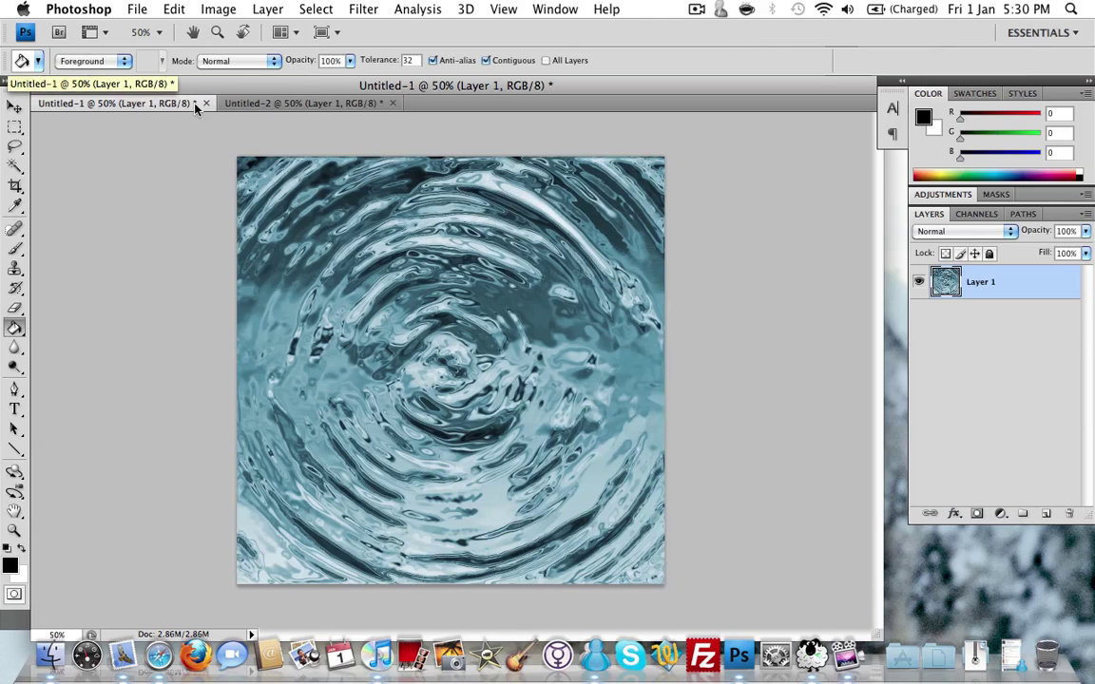
click(275, 106)
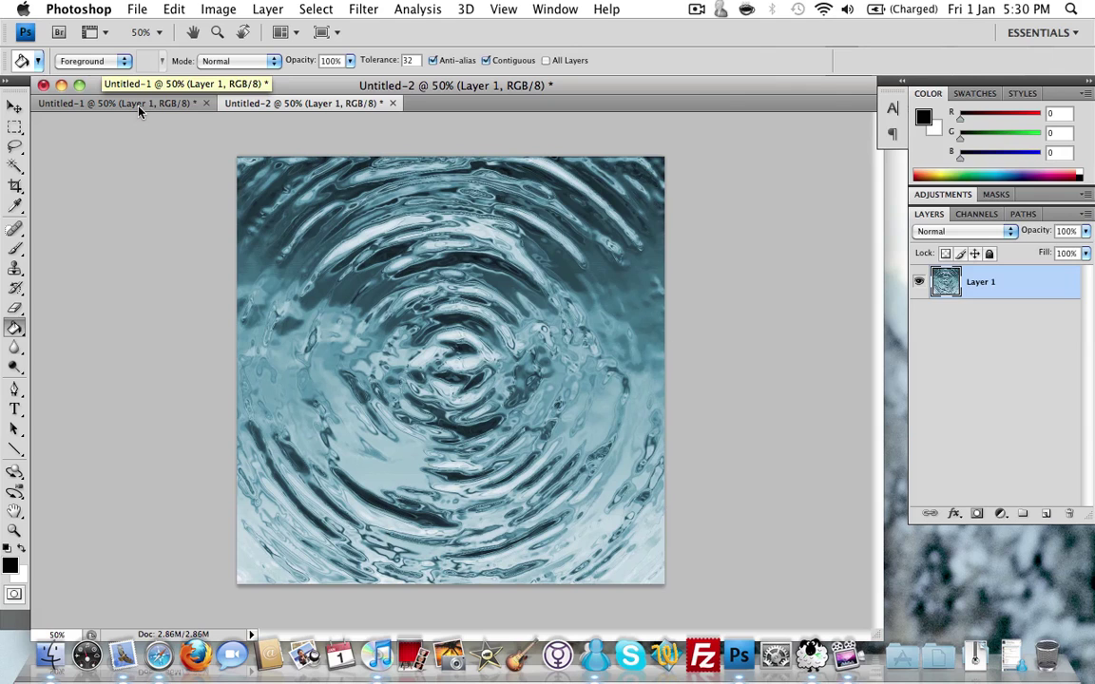
click(138, 106)
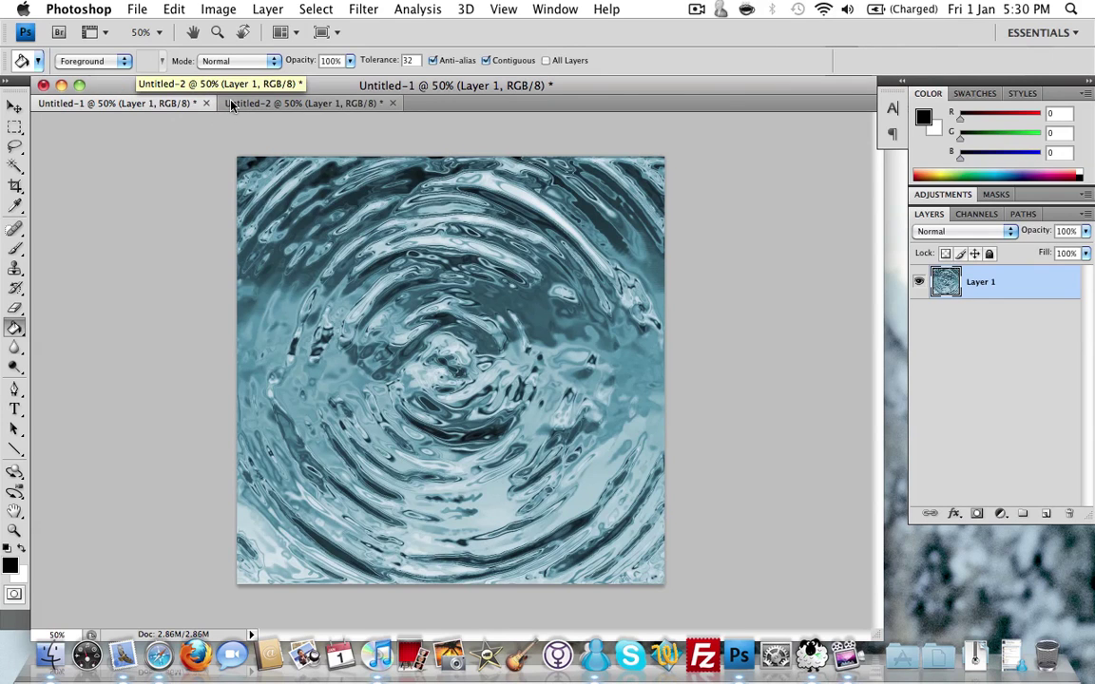
click(233, 105)
click(143, 105)
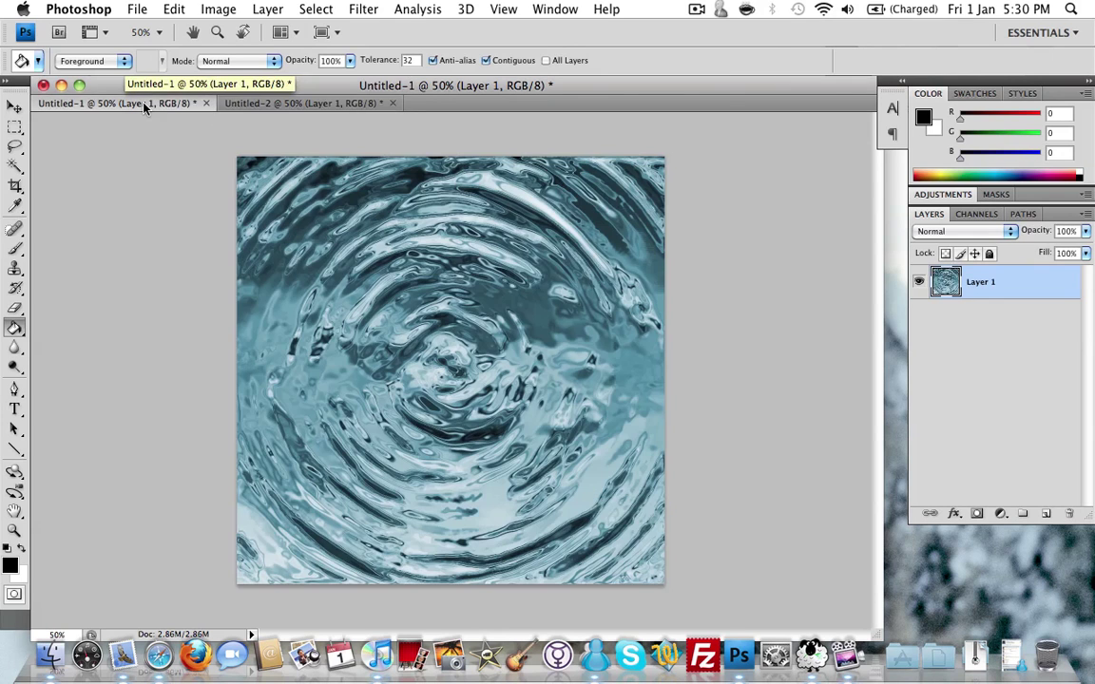
click(264, 104)
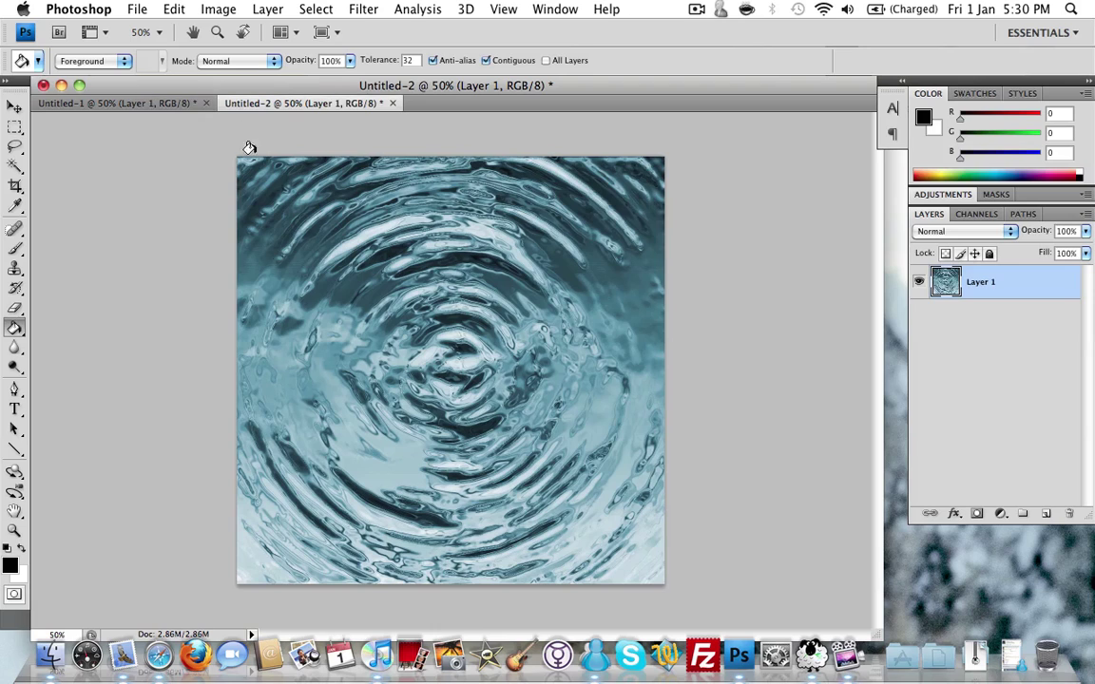